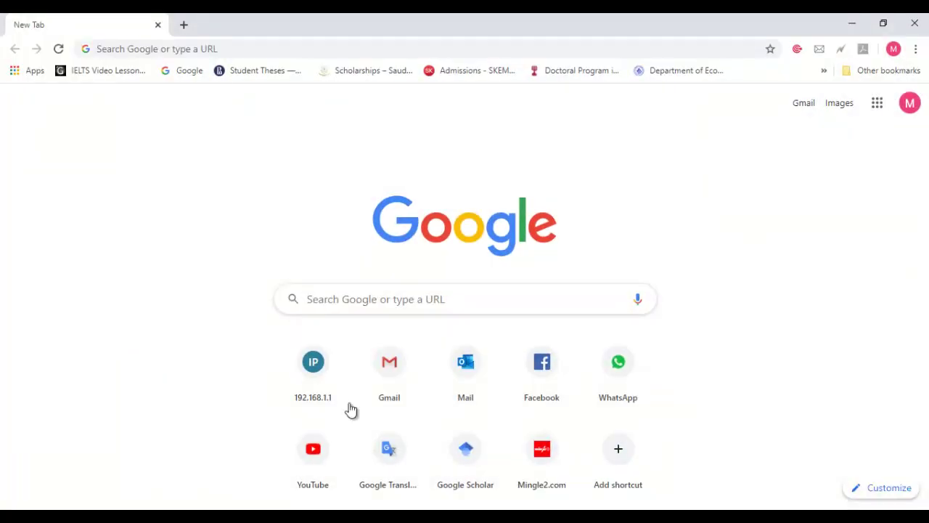
Open Google Scholar (scholar.google.com) from the browser's address bar suggestion.
left_click(278, 43)
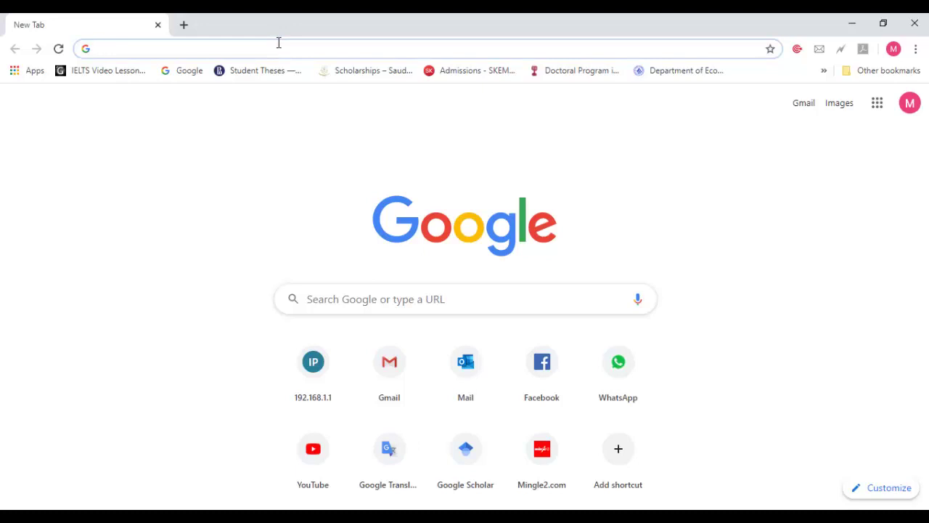
type("sc")
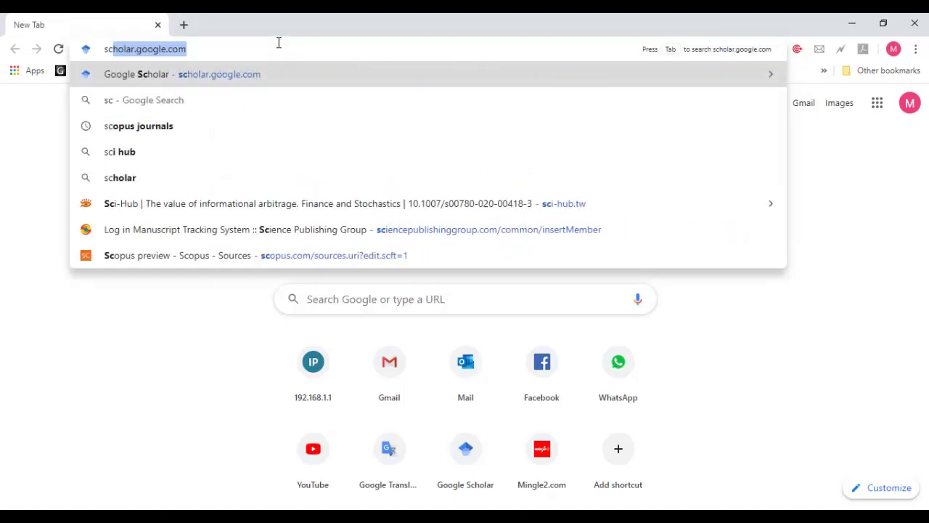
key("Return")
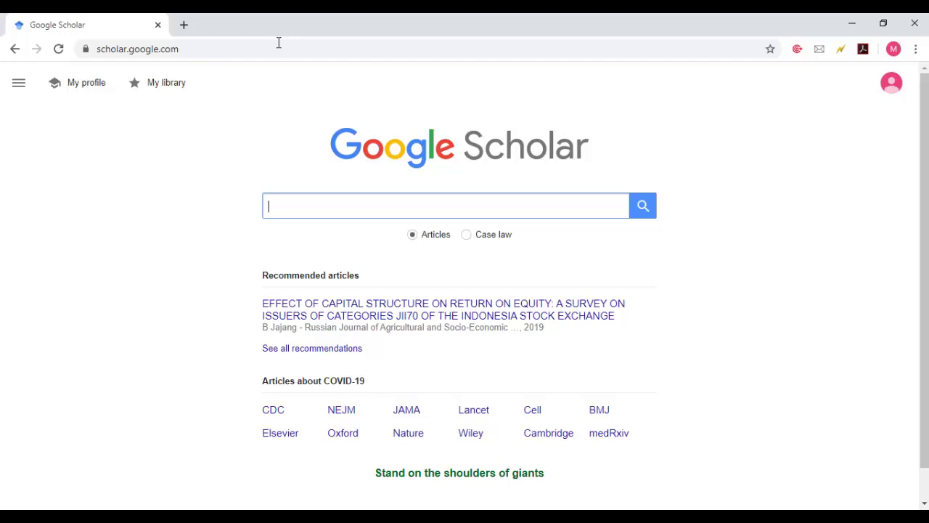
Search Google Scholar for 'capital structure impact on profitability cement'.
type("cap")
key("Down")
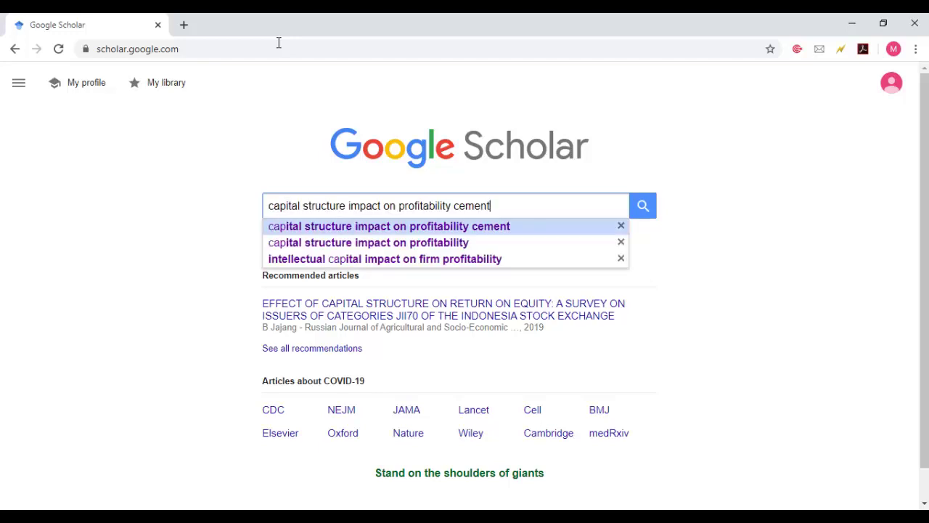
key("Return")
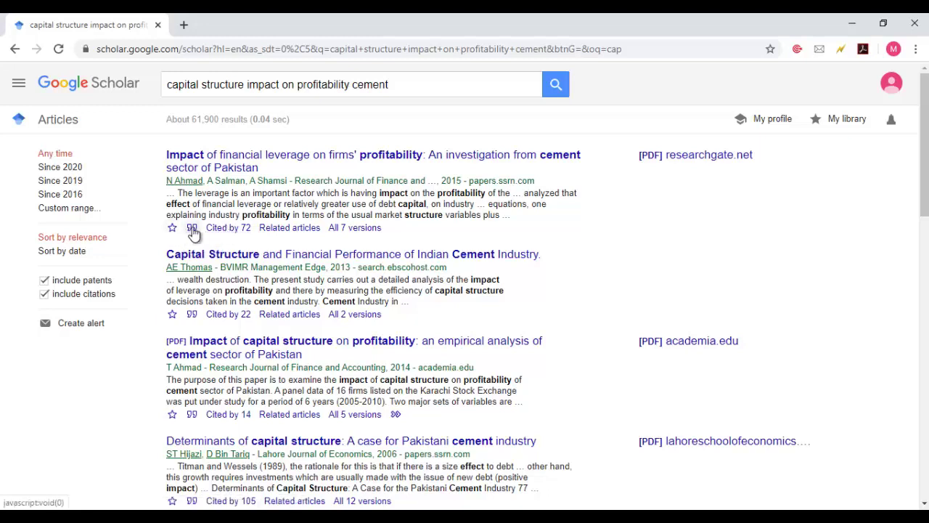
Download the first result's citation as the EndNote file scholar (4).enw.
left_click(190, 228)
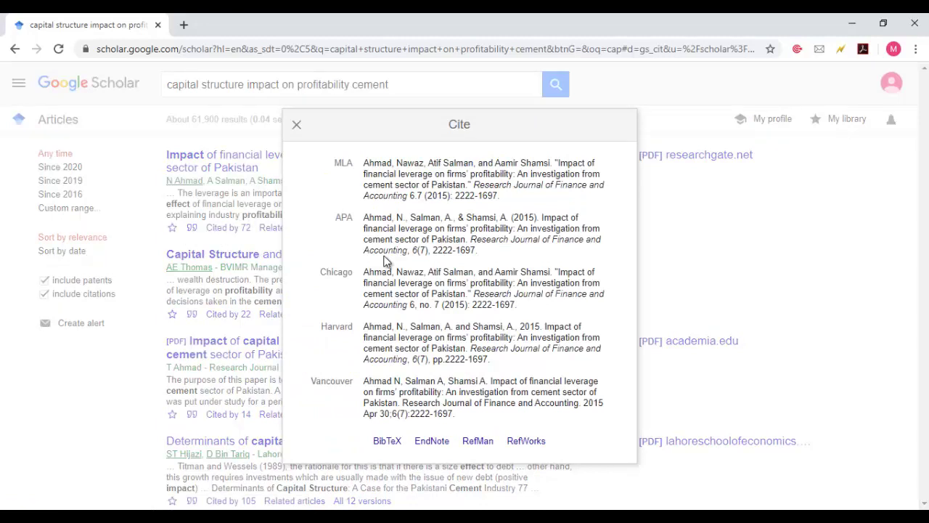
left_click(427, 443)
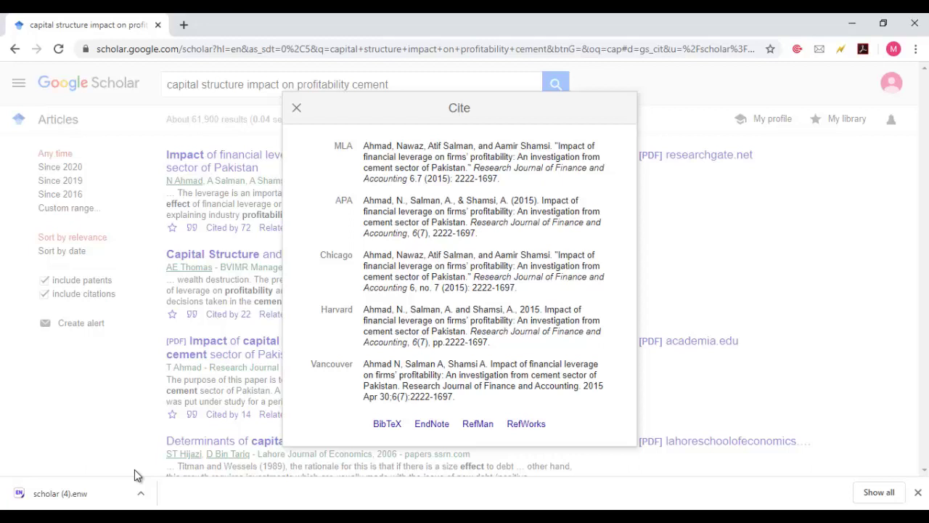
Open scholar (4).enw to import the 2015 financial leverage article, reaching 442 references.
left_click(58, 501)
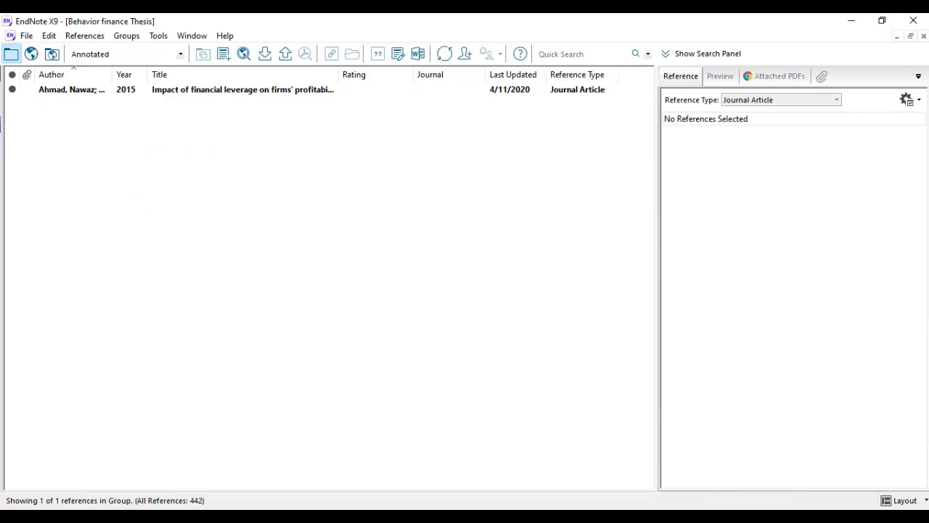
In Document2, insert the EndNote citation for Rehan 2019 and type a 'reference:' heading above the bibliography.
mouse_move(417, 517)
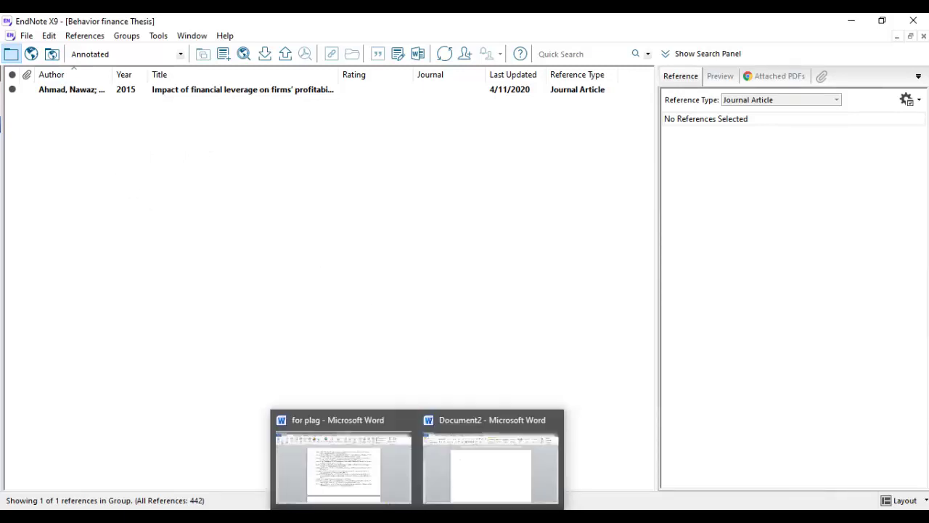
left_click(465, 469)
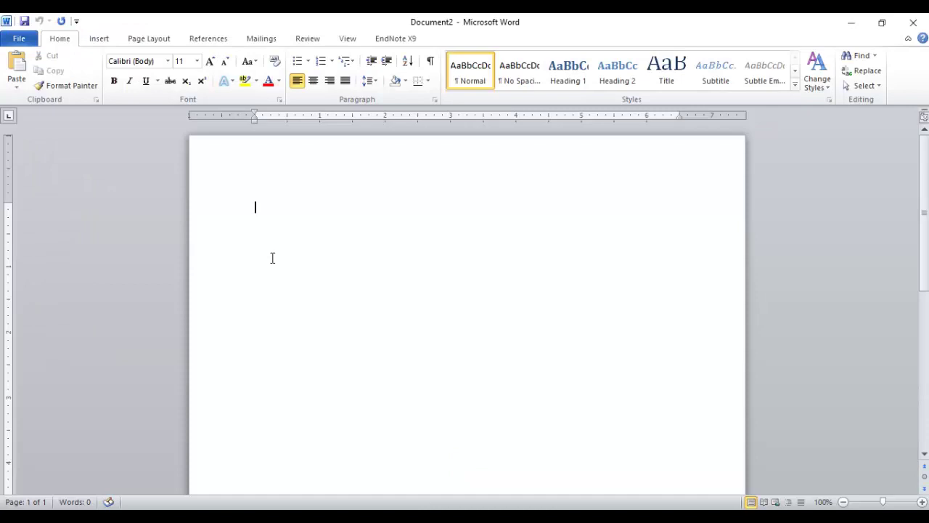
left_click(403, 41)
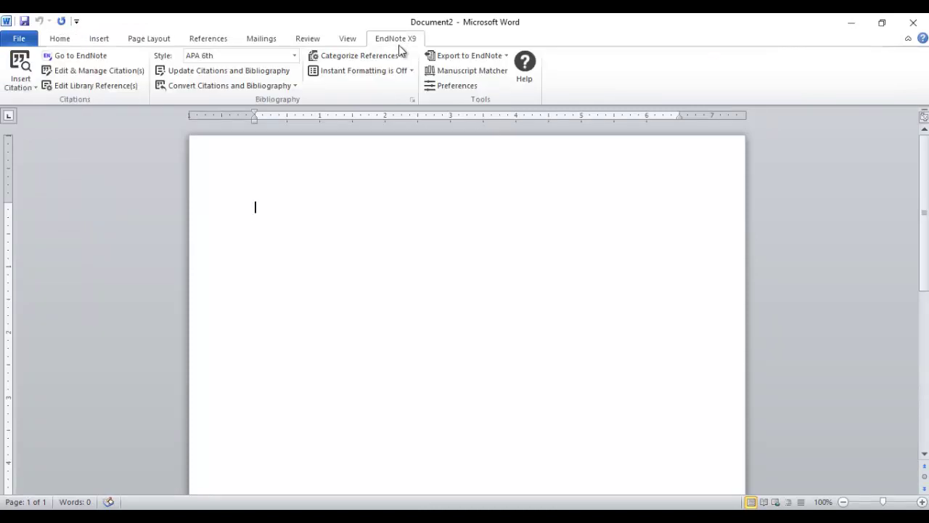
left_click(22, 63)
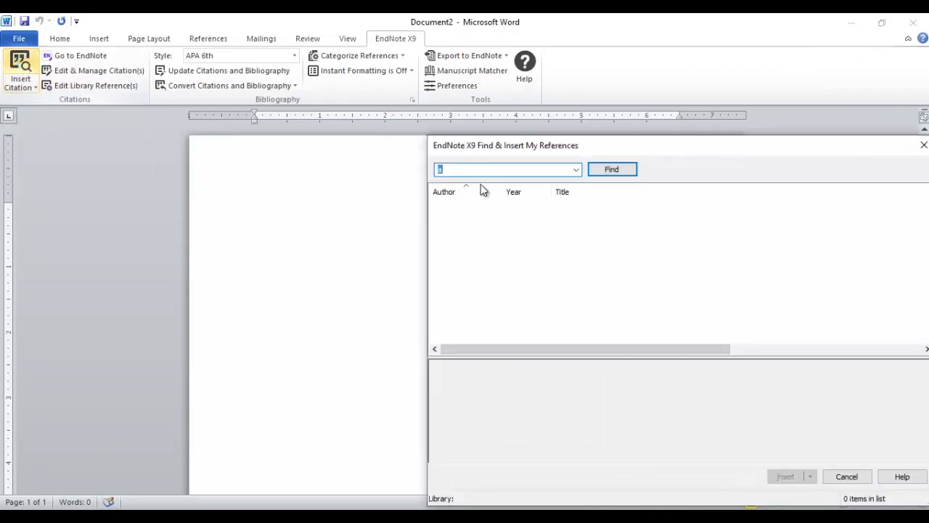
key("BackSpace")
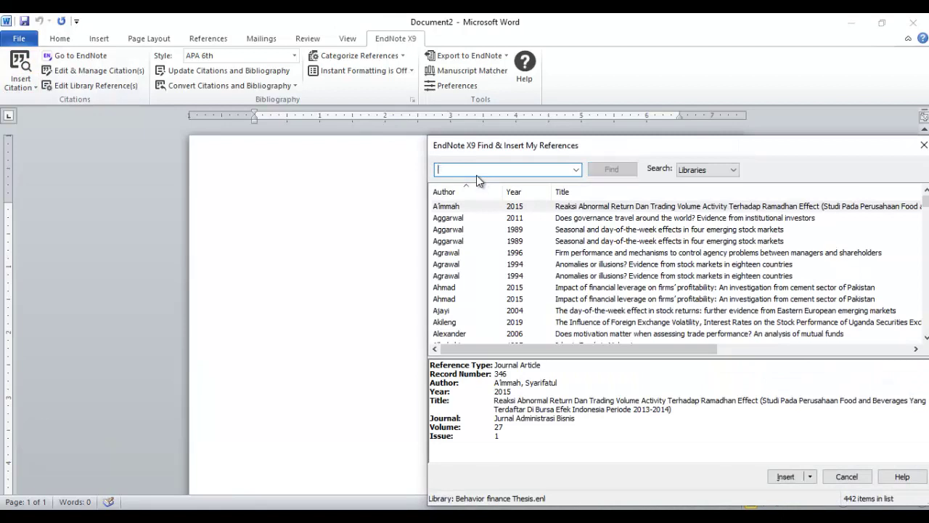
type("rehan")
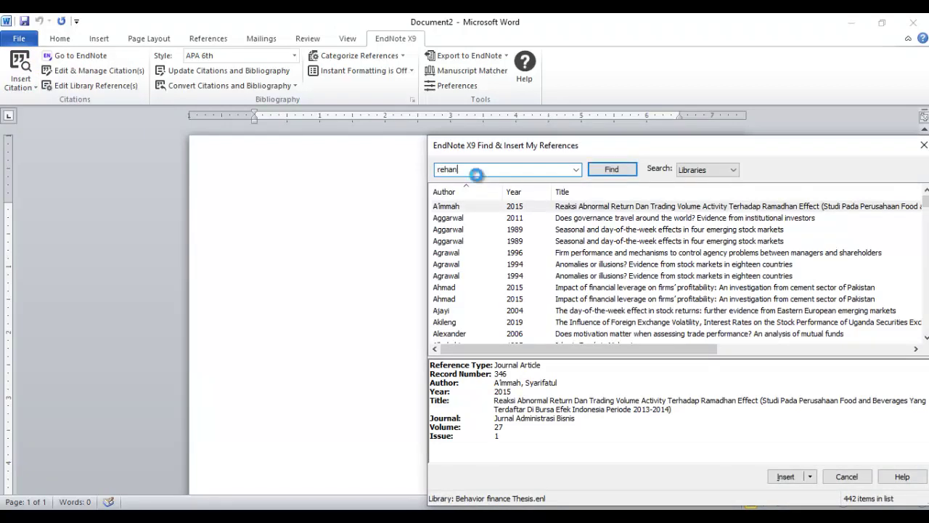
key("Return")
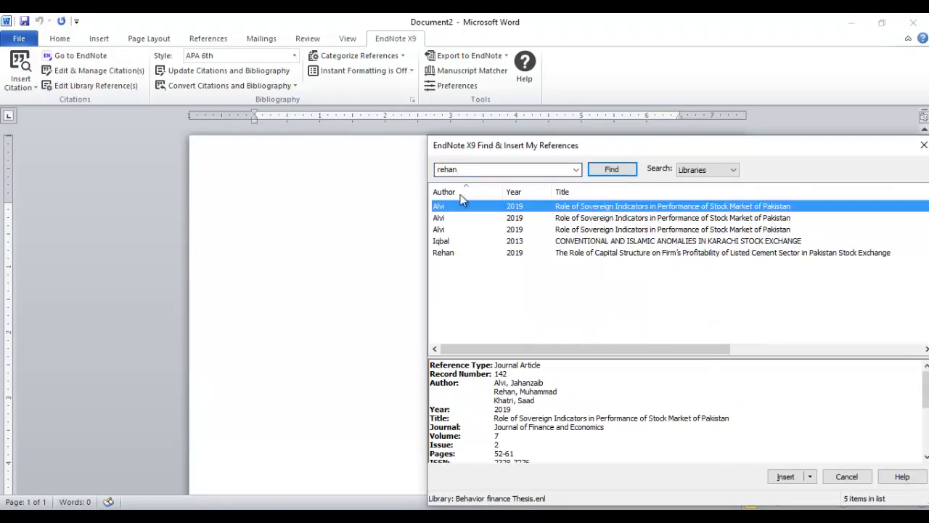
double_click(441, 252)
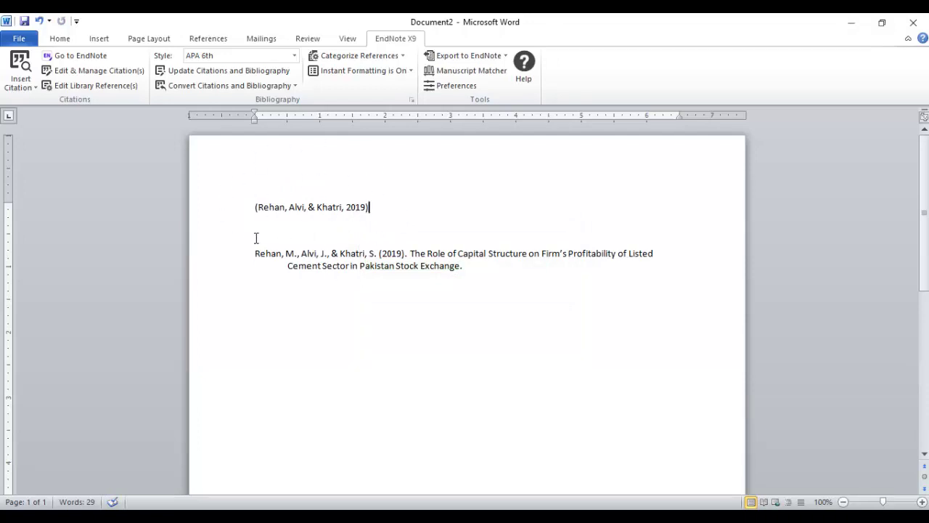
key("Return")
type("rence")
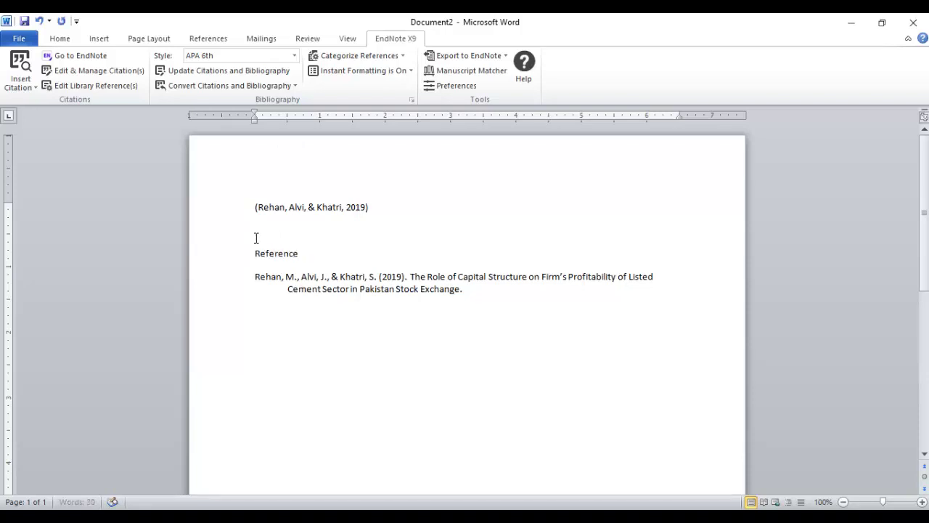
type("ference:")
After the Rehan citation, insert EndNote citations for Aggarwal & Rivoli 1989 and Ahmad 2015.
left_click(389, 214)
left_click(19, 67)
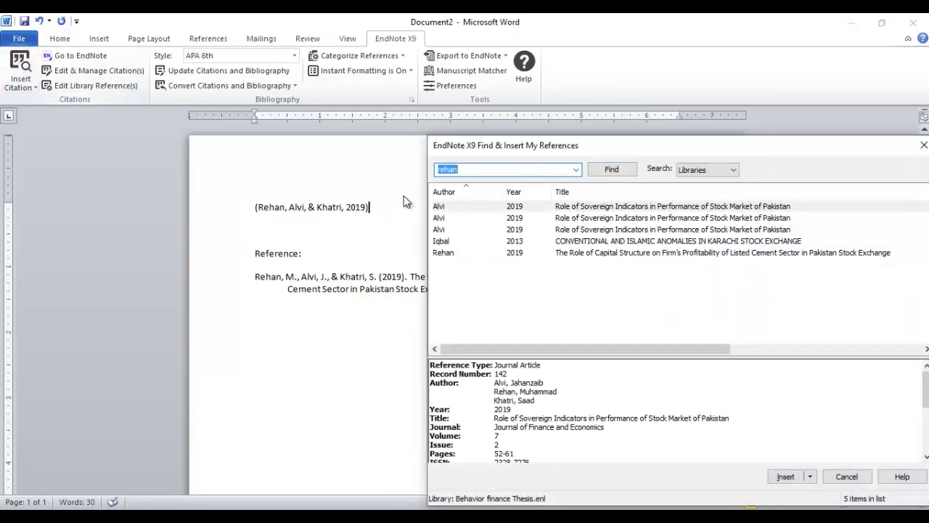
key("BackSpace")
type("a")
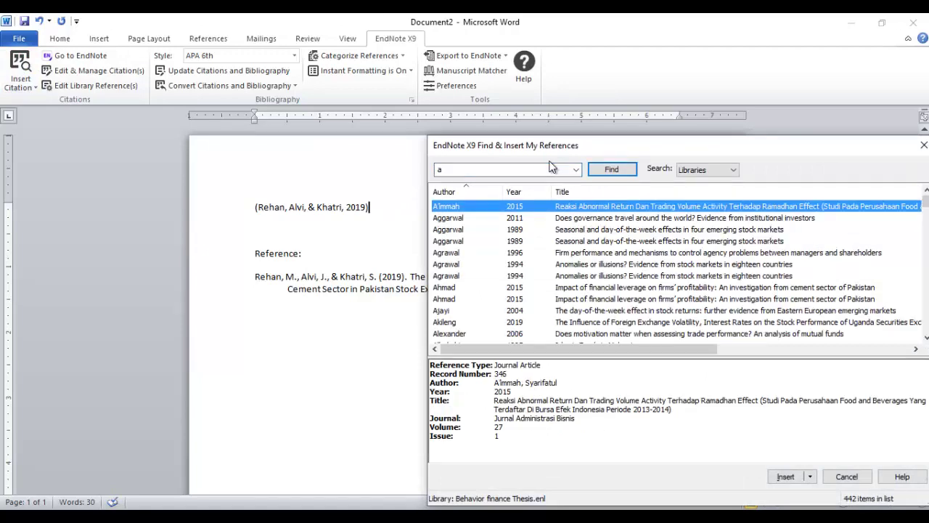
double_click(443, 228)
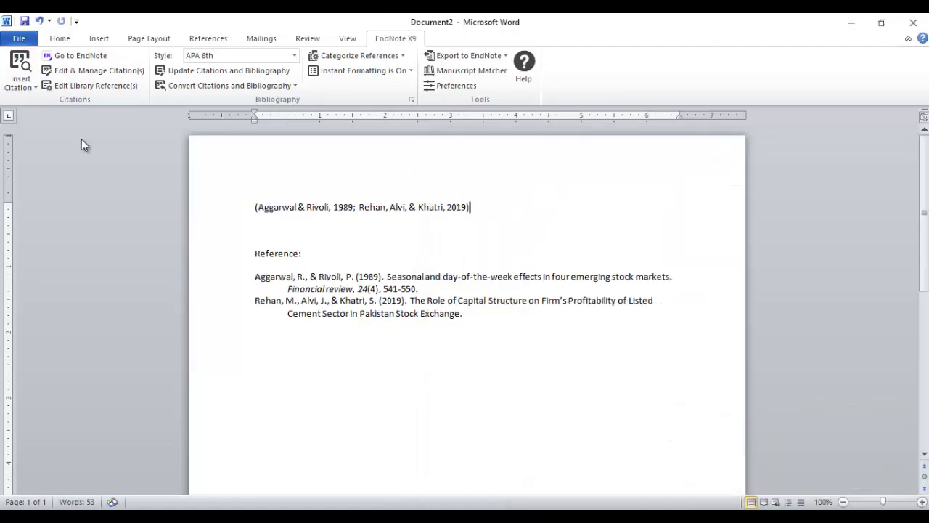
left_click(19, 67)
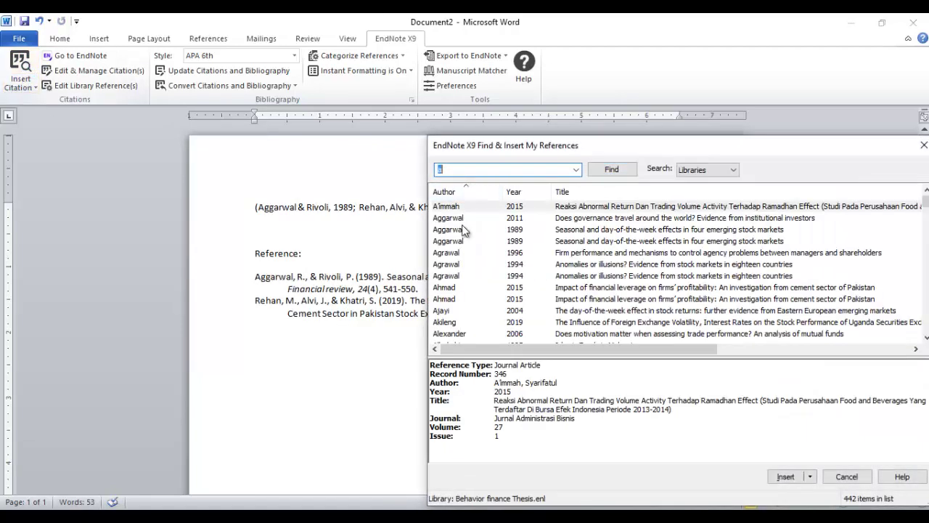
double_click(441, 303)
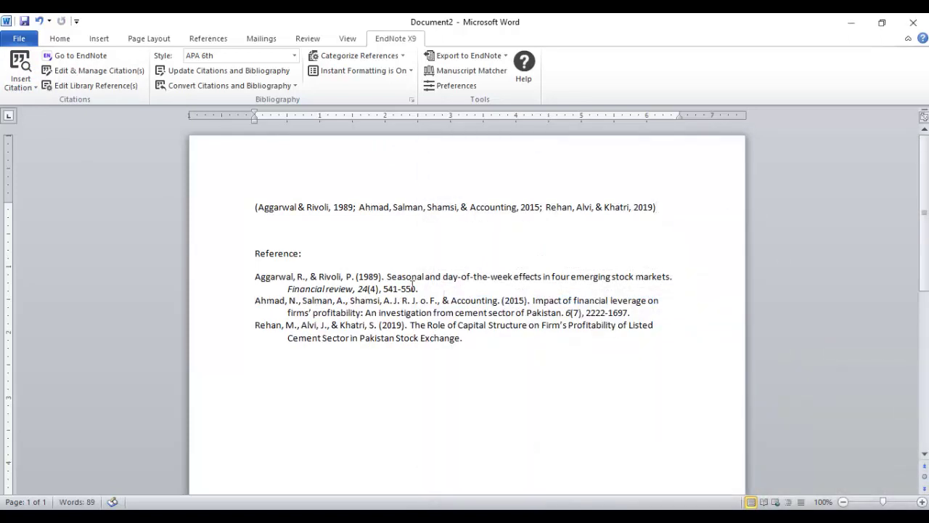
left_click(20, 67)
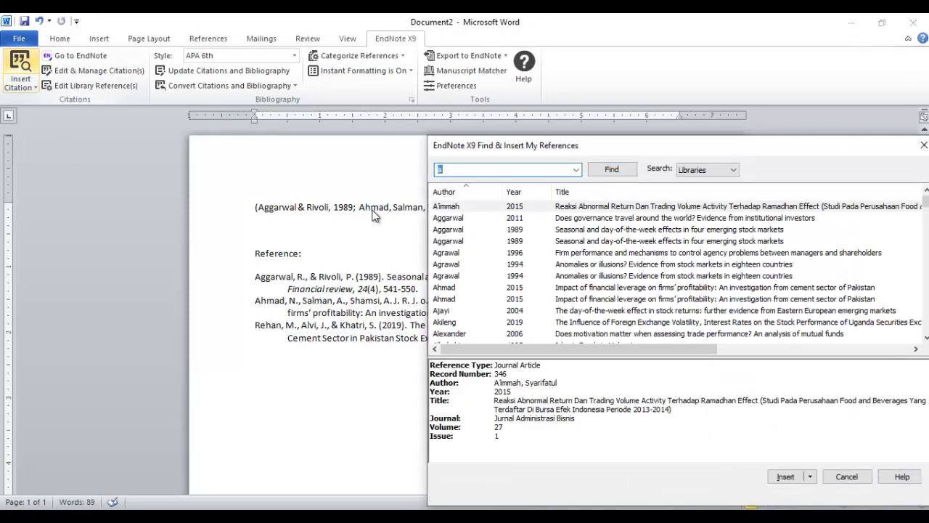
left_click(445, 300)
double_click(445, 301)
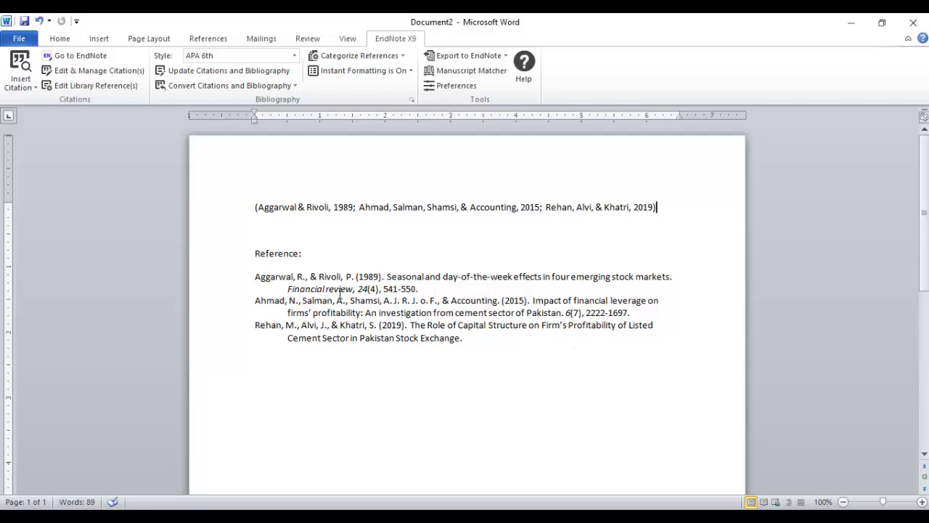
mouse_move(259, 274)
left_mouse_down()
mouse_move(256, 255)
mouse_move(535, 353)
mouse_move(469, 342)
left_mouse_up()
left_click(258, 277)
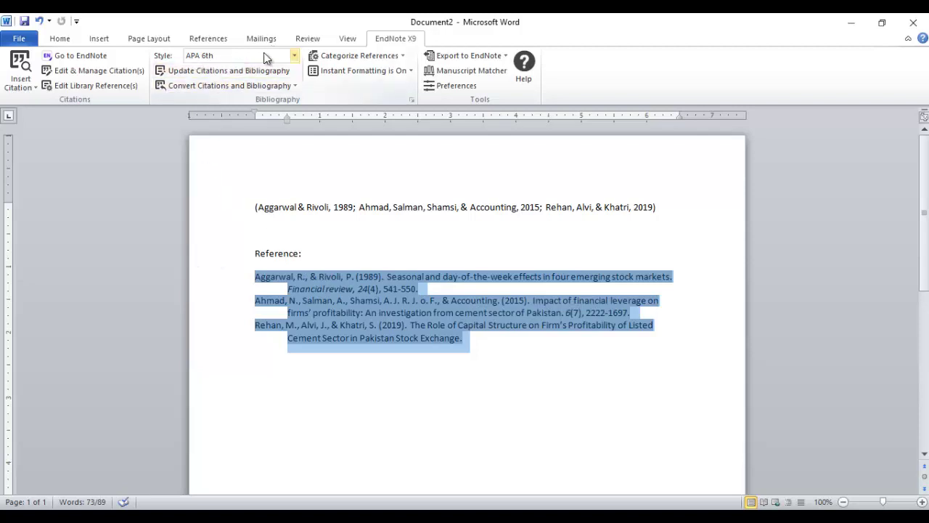
left_click(294, 56)
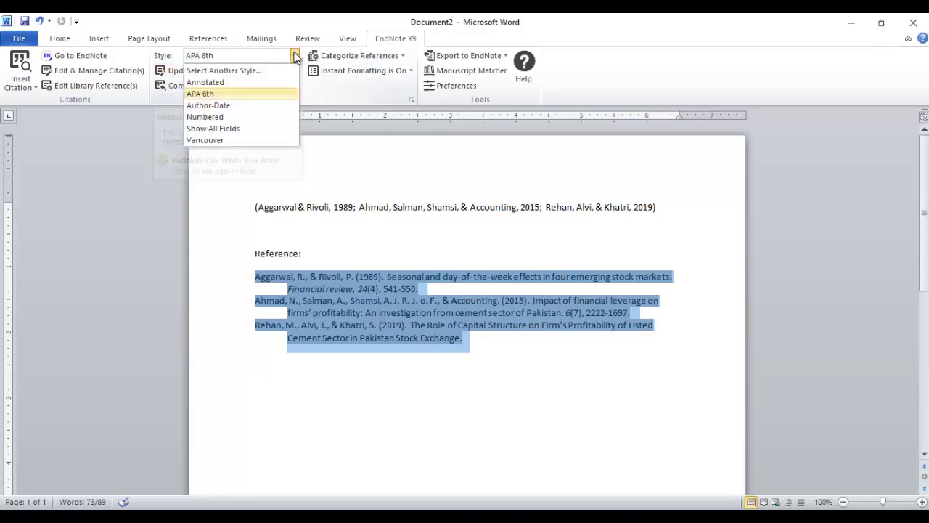
left_click(215, 117)
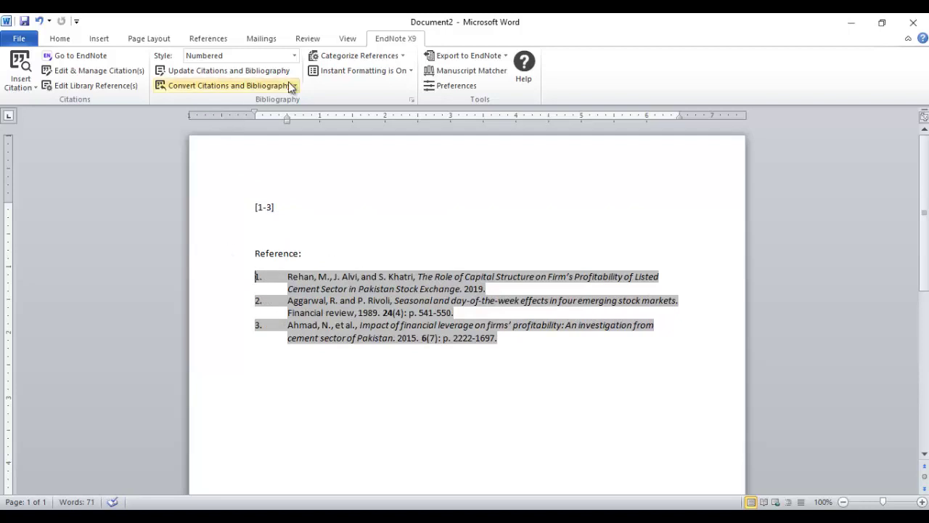
left_click(295, 55)
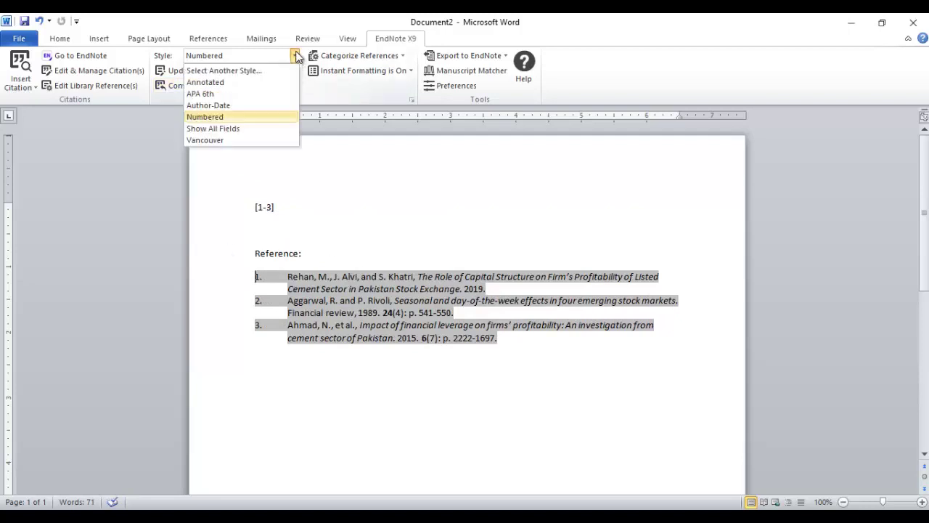
left_click(237, 143)
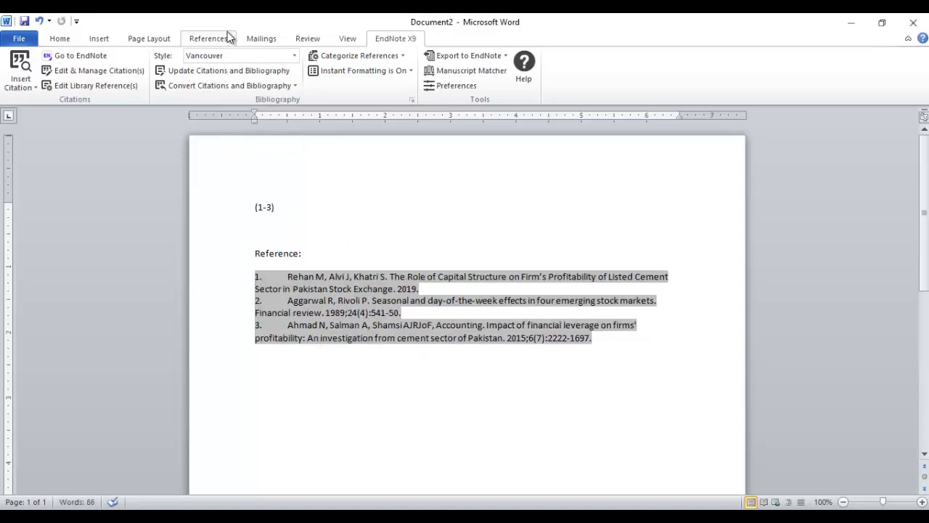
left_click(294, 57)
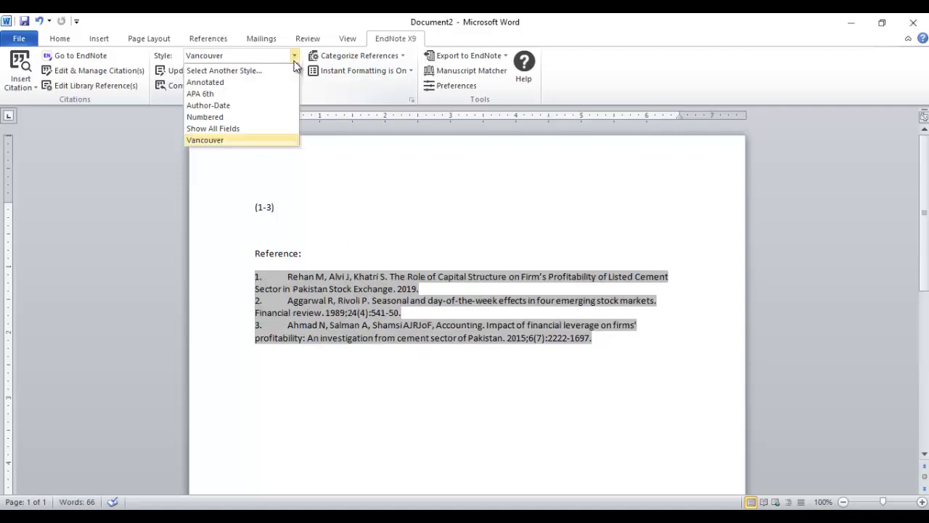
left_click(221, 94)
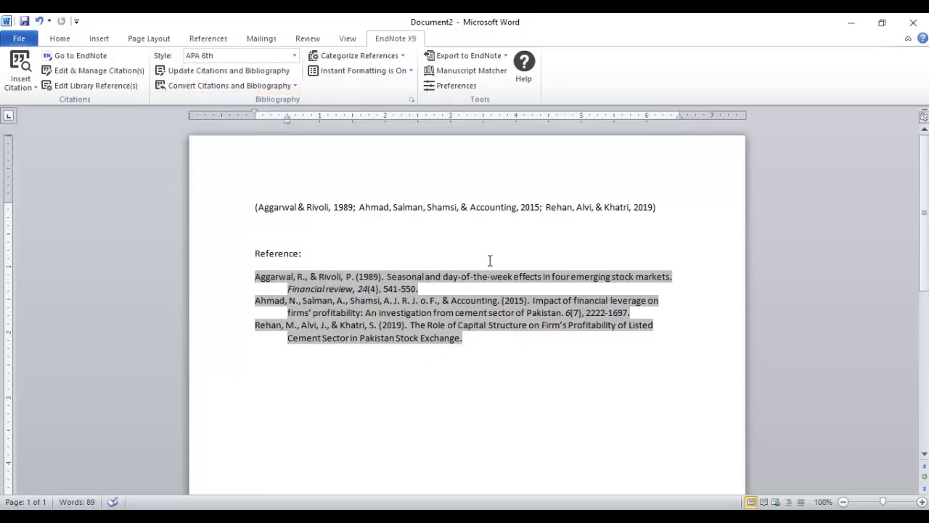
Switch to the 'for plag' document and scroll to its reference list on page 11.
left_click(416, 516)
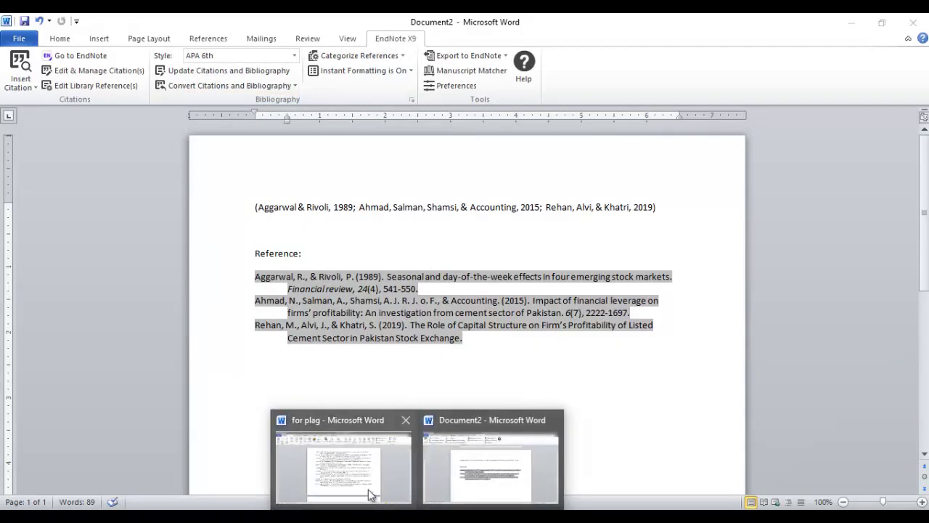
left_click(370, 494)
left_click_drag(926, 418, 925, 285)
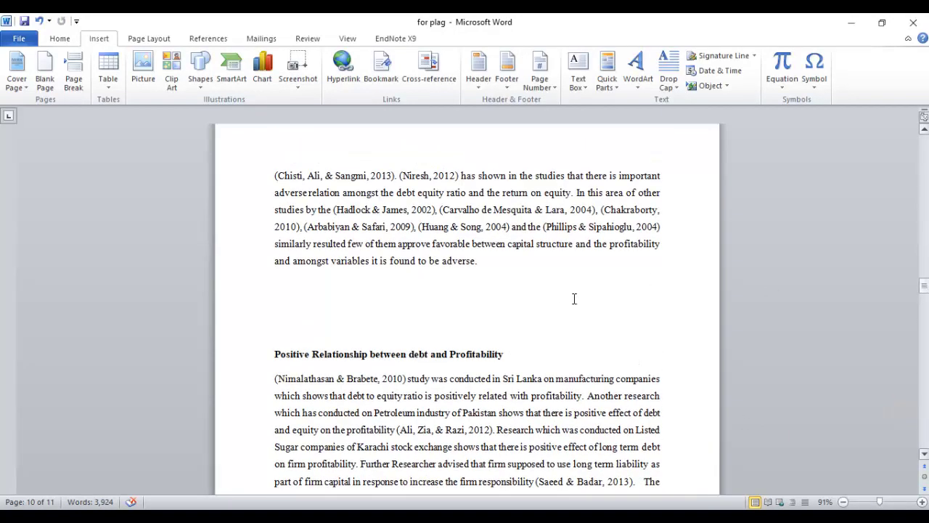
left_click(305, 225)
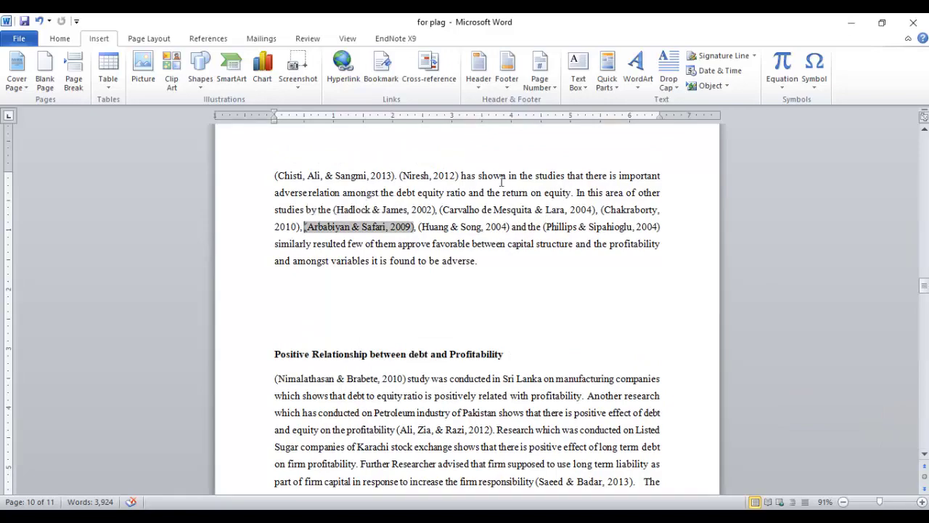
left_click_drag(924, 287, 926, 422)
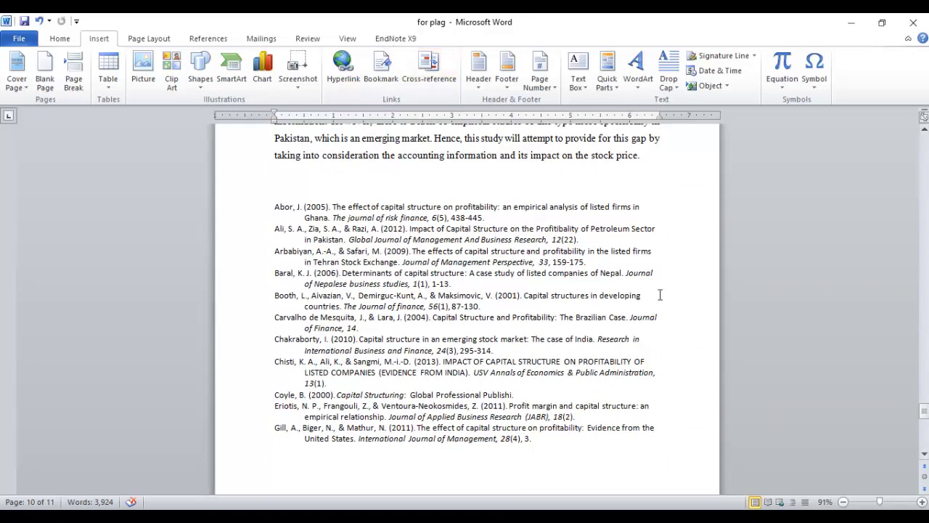
left_click_drag(924, 412, 924, 441)
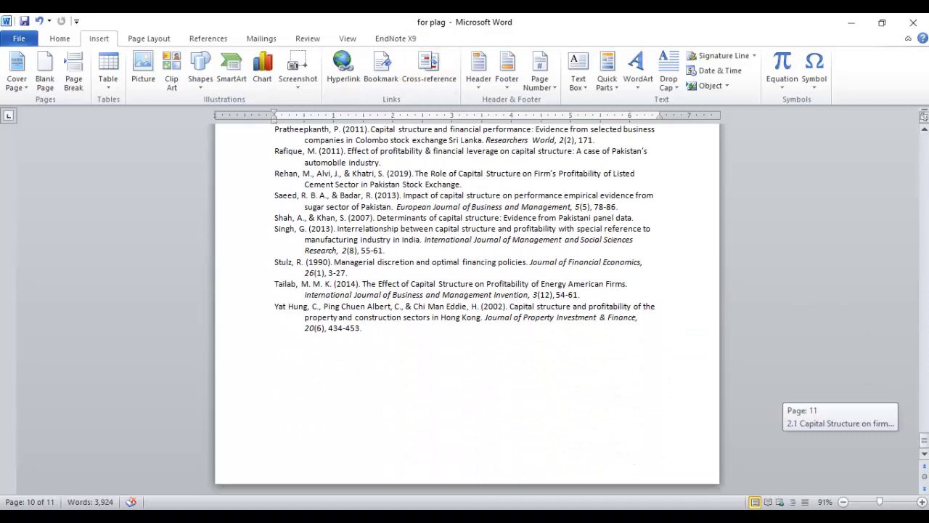